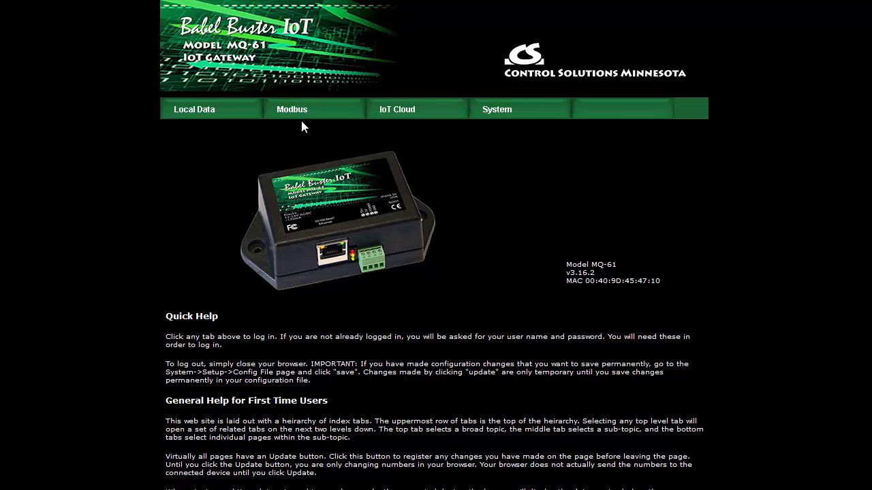
# - Open the Scheduler section on the MQ-61 gateway, and open it on the MQ-73 gateway as well
pyautogui.click(514, 113)
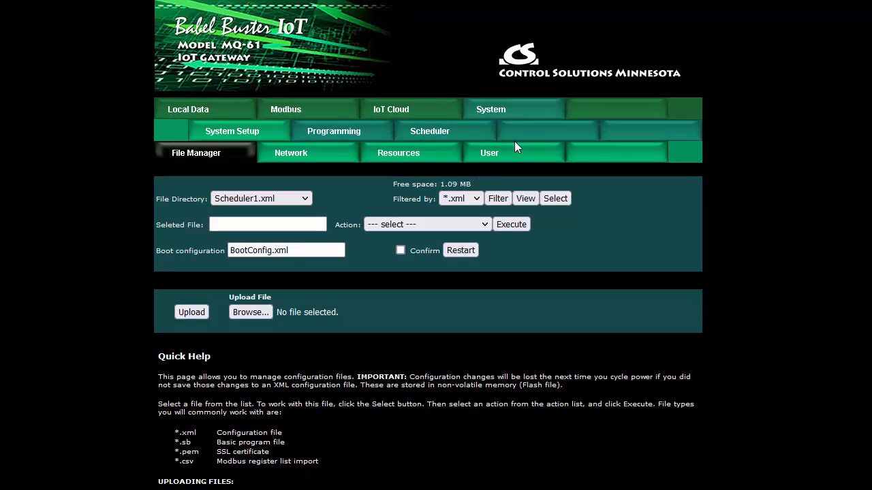
pyautogui.click(442, 135)
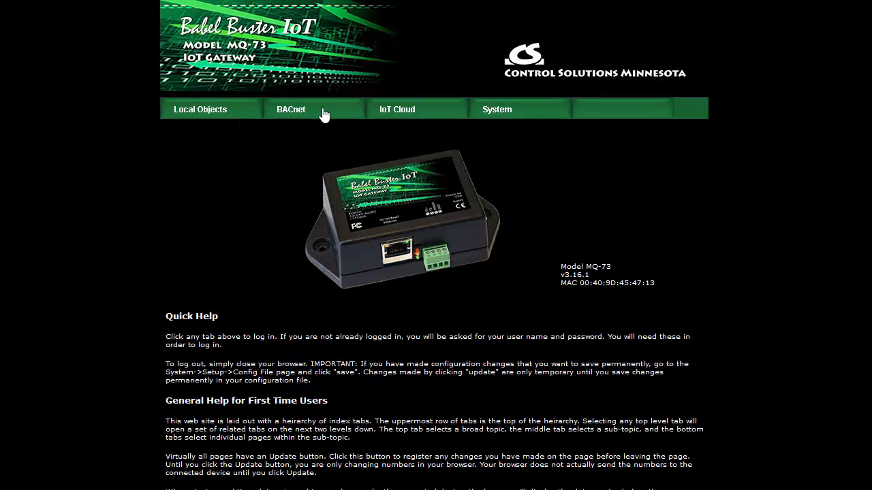
pyautogui.click(507, 114)
pyautogui.click(536, 135)
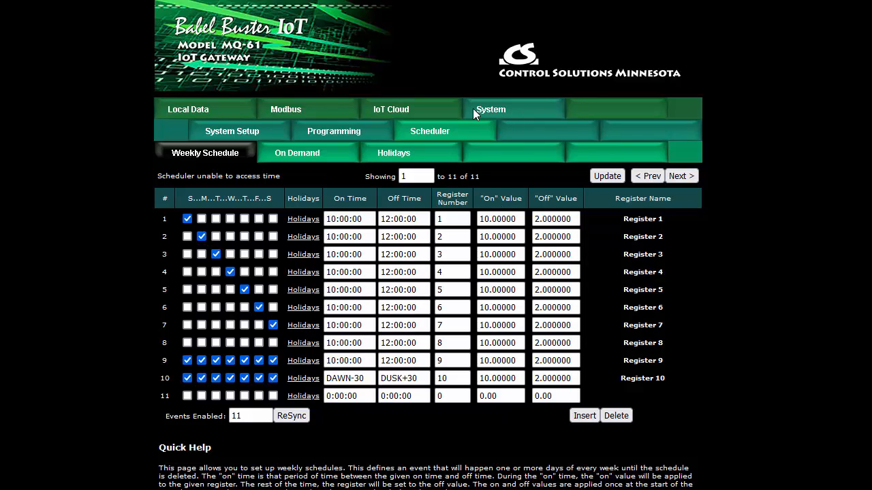
# - Examine the MQ-61's network setup, including the NTP servers, GMT offsets, latitude, longitude and local time settings
pyautogui.click(265, 134)
pyautogui.click(319, 158)
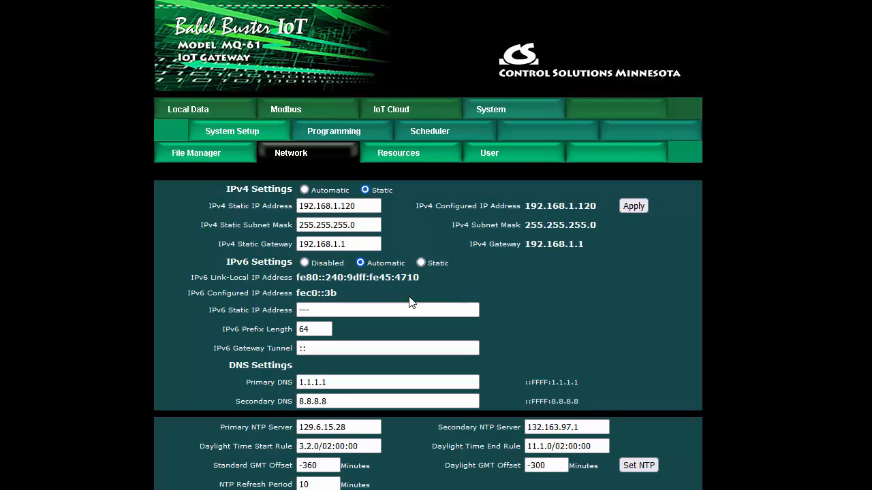
pyautogui.scroll(-2, 411, 302)
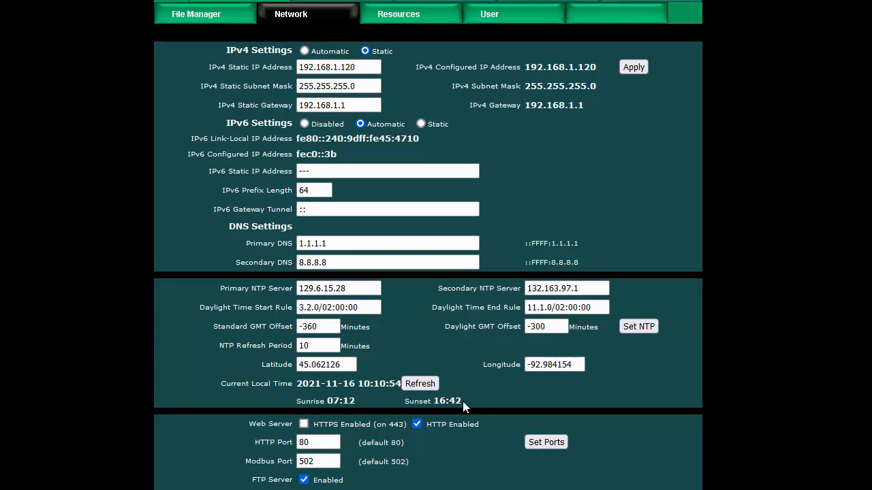
pyautogui.scroll(2, 463, 400)
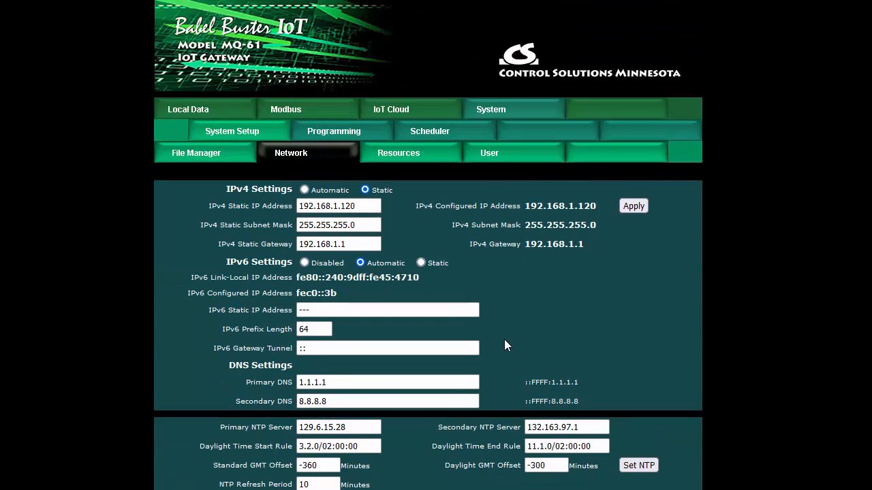
# - Review the holiday selection of weekly event 9 and the holiday definitions, and bring up the on-demand schedule
pyautogui.click(455, 135)
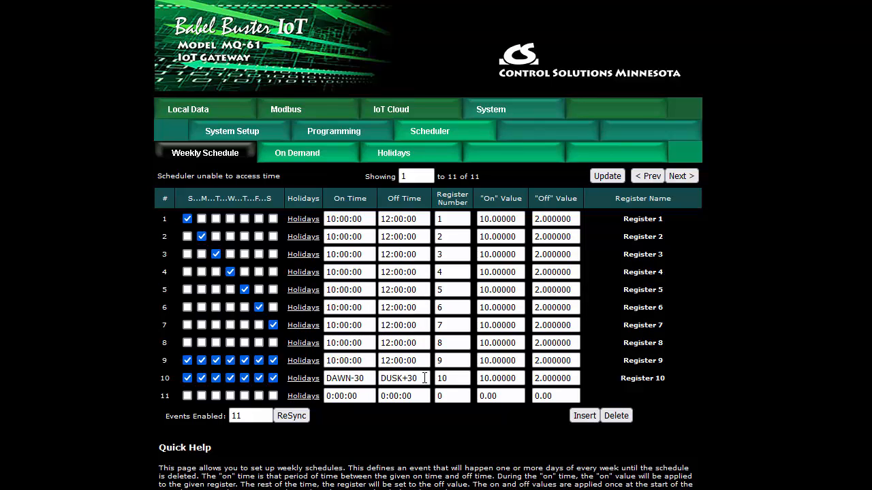
pyautogui.click(304, 362)
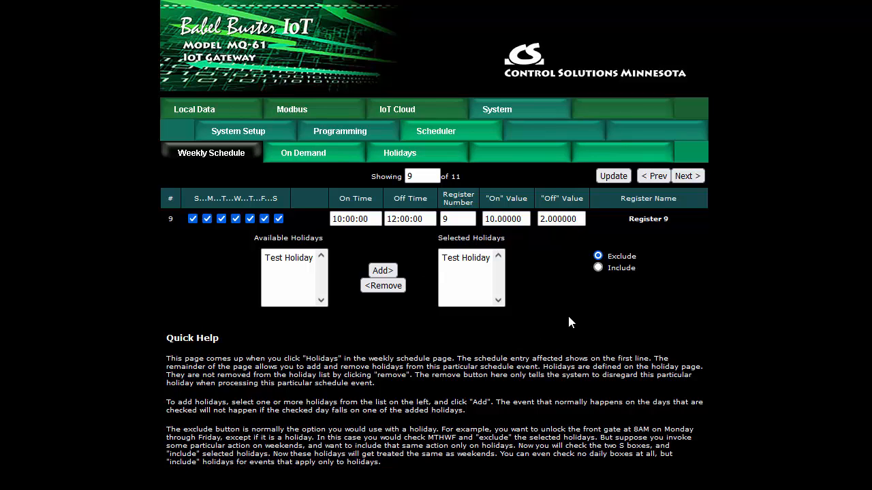
pyautogui.click(415, 156)
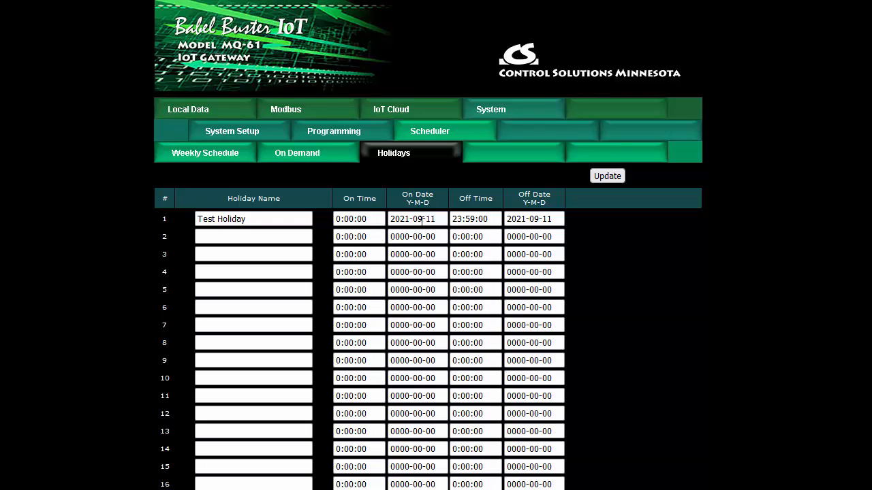
pyautogui.click(203, 161)
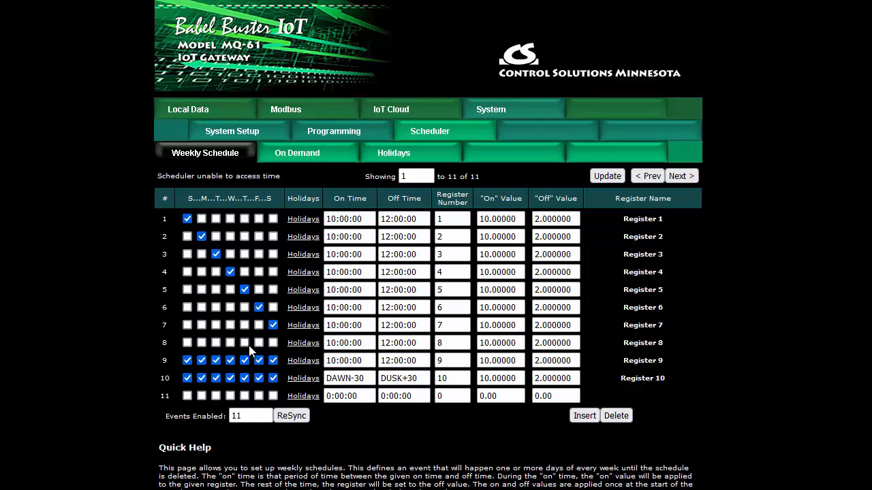
pyautogui.click(298, 154)
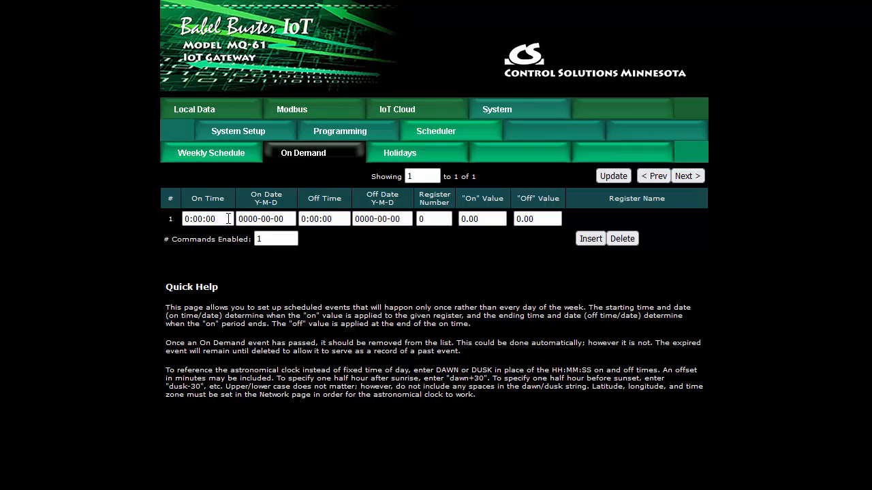
pyautogui.moveTo(220, 219); pyautogui.dragTo(182, 220)
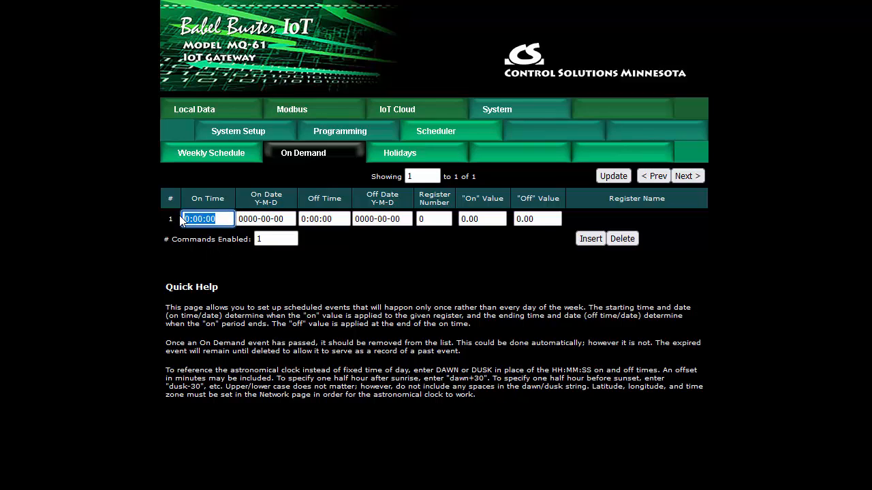
pyautogui.click(204, 219)
pyautogui.doubleClick(194, 218)
pyautogui.write('10')
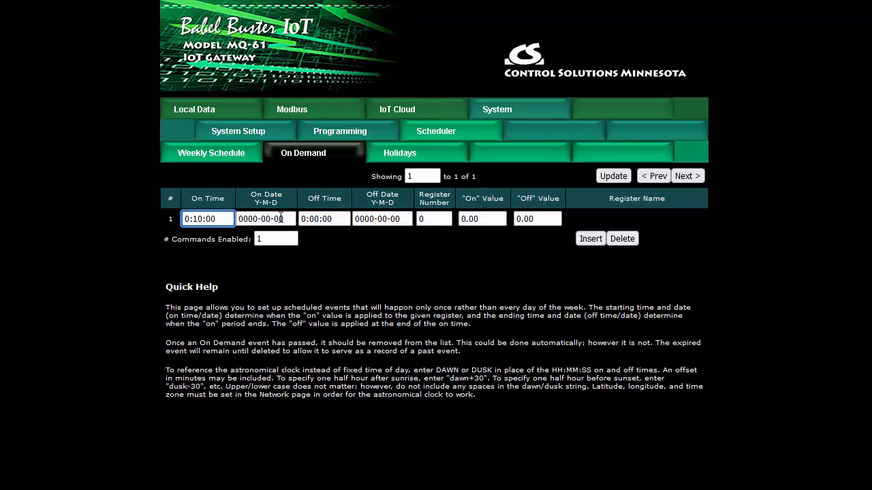
# - Set the first on-demand event's on date to 2021-11-15 and its on time to 10:00:00
pyautogui.moveTo(282, 219); pyautogui.dragTo(205, 218)
pyautogui.write('2021')
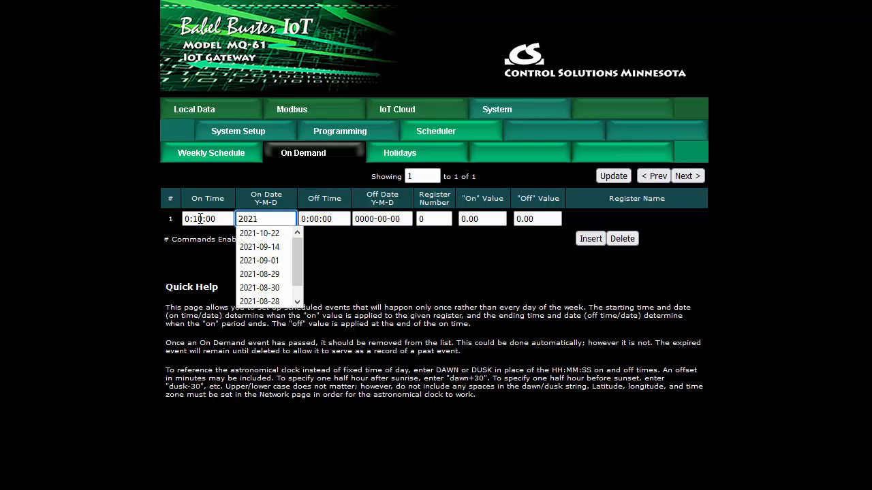
pyautogui.write('-11-15')
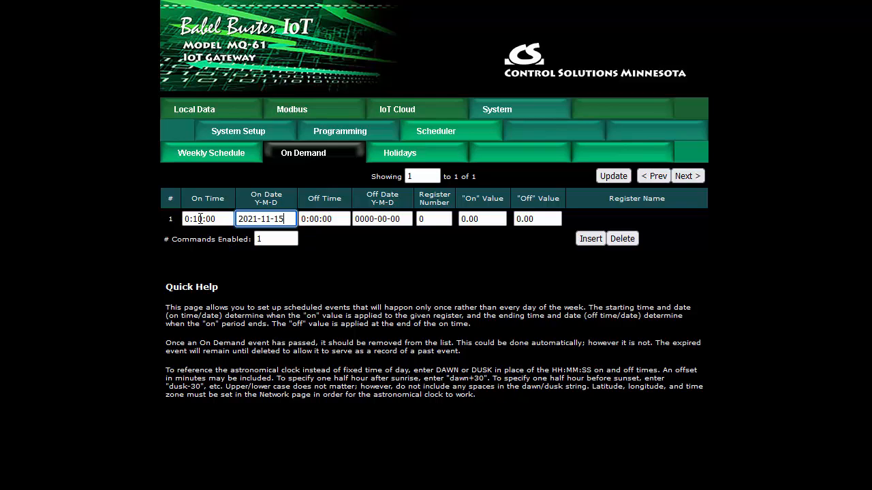
pyautogui.press('Tab')
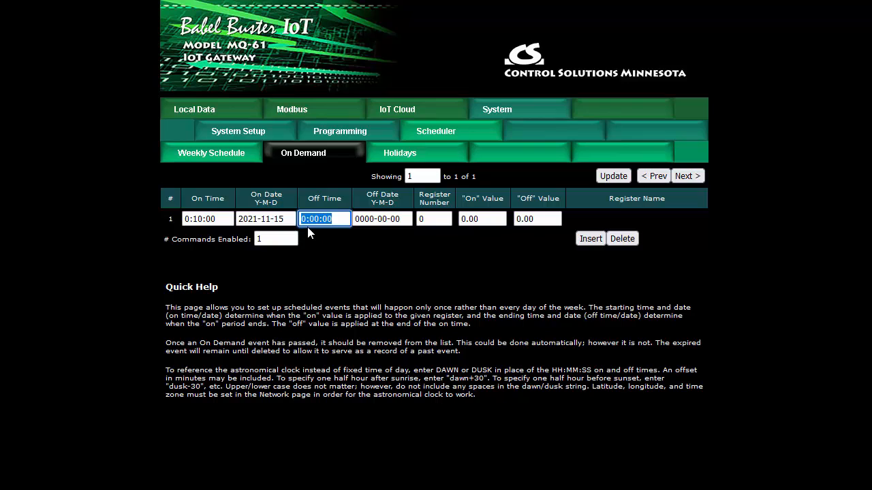
pyautogui.hotkey('shift', 'Tab')
pyautogui.hotkey('shift', 'Tab')
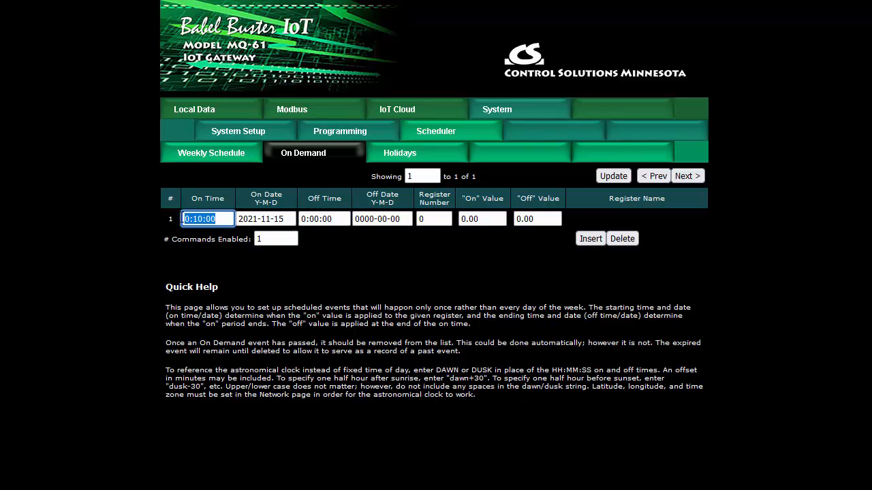
pyautogui.write('10:00:00')
pyautogui.press('Tab')
pyautogui.press('Tab')
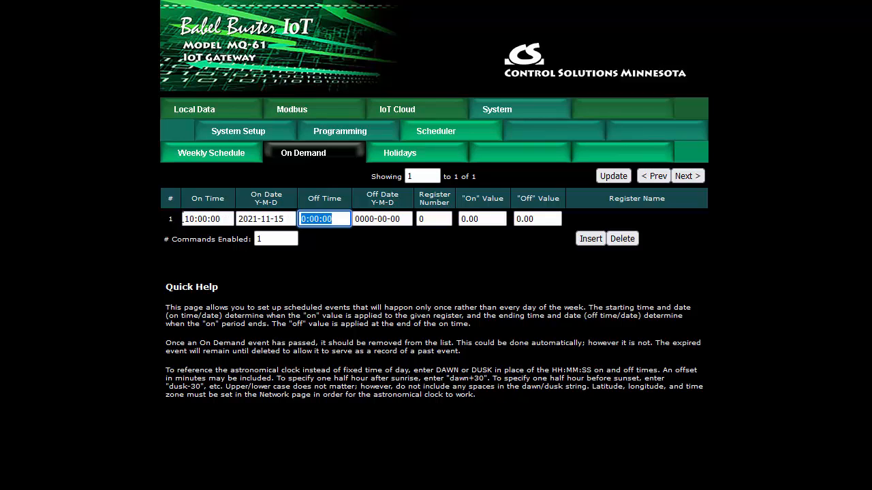
# - Set the first on-demand event's off time to 22:00:00 and its off date to 2021-11-18
pyautogui.write('22:')
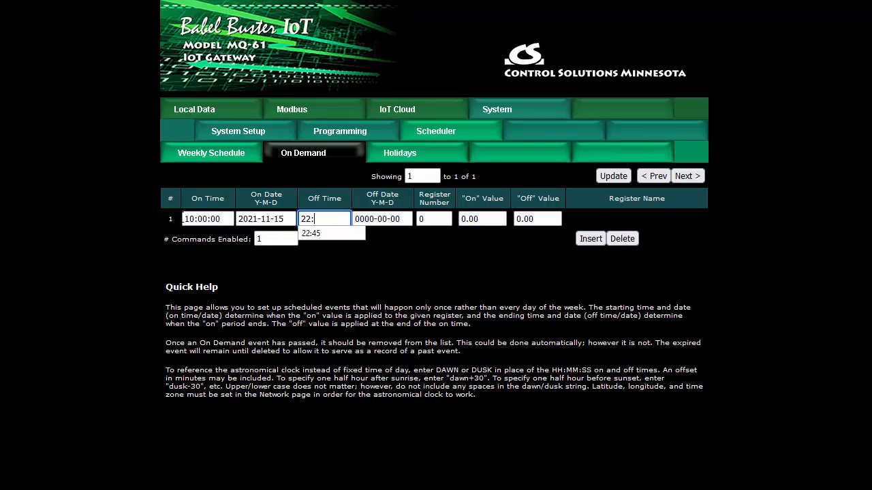
pyautogui.write('00:00')
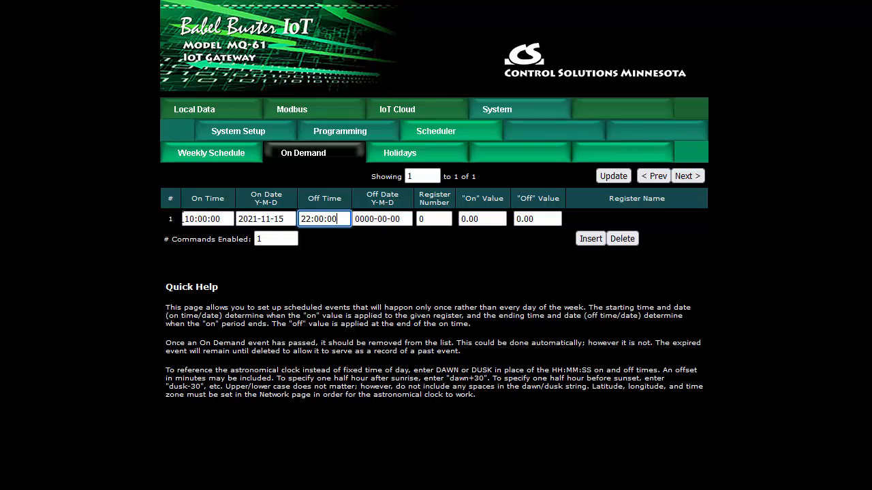
pyautogui.press('Tab')
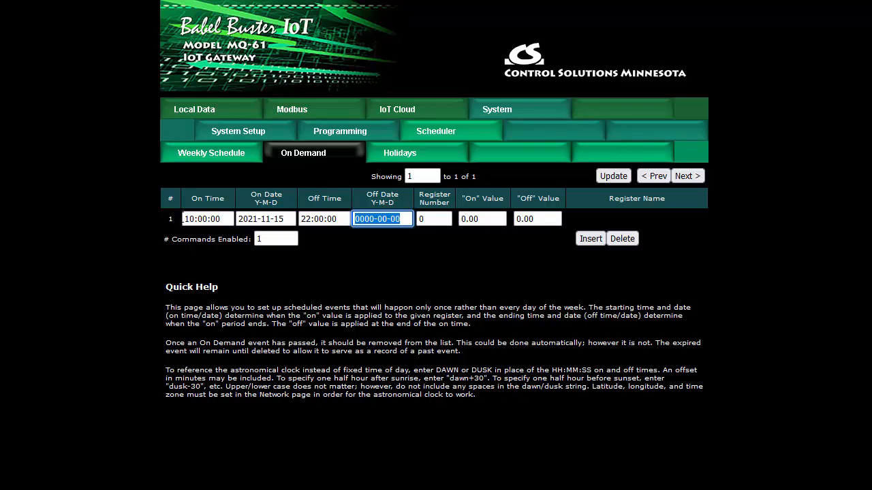
pyautogui.write('2021-11')
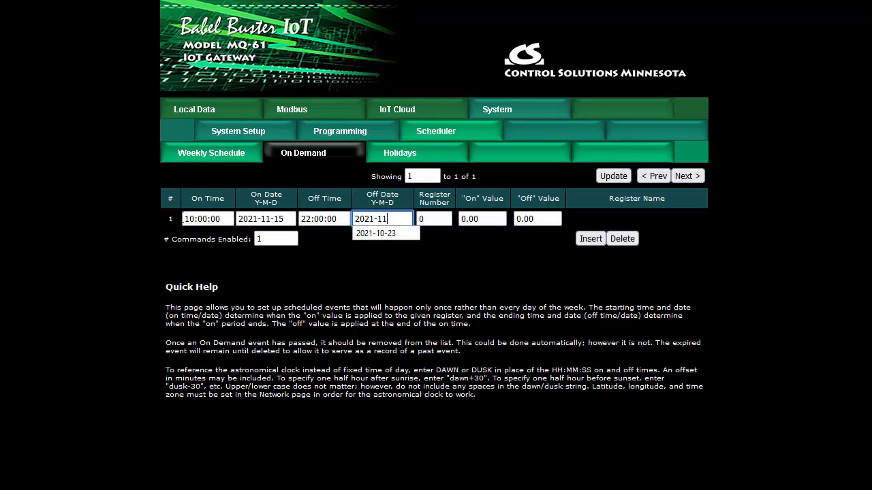
pyautogui.write('-')
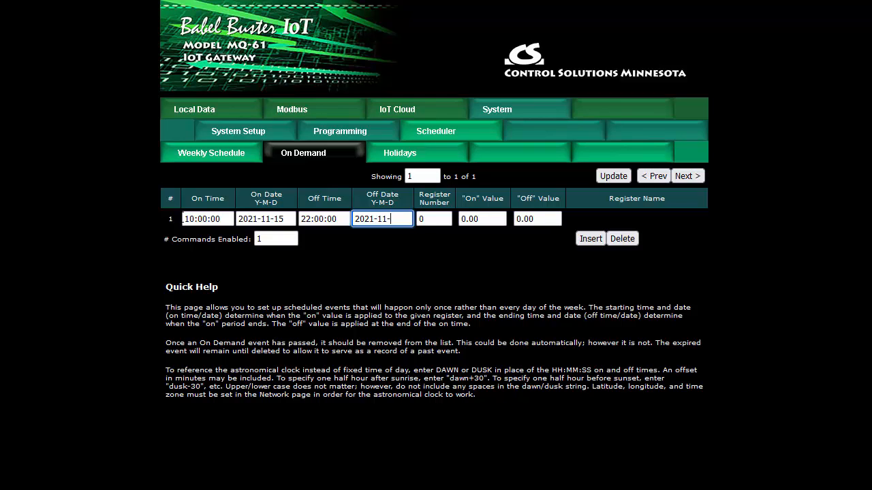
pyautogui.write('18')
pyautogui.press('Tab')
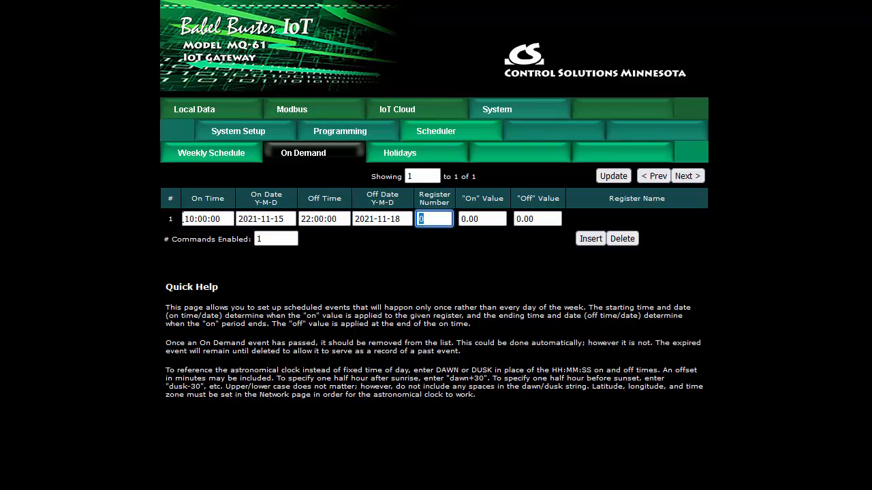
# - Update the on-demand event with register number 10 and an "On" value of 10, and return to the weekly schedule
pyautogui.write('10')
pyautogui.press('Tab')
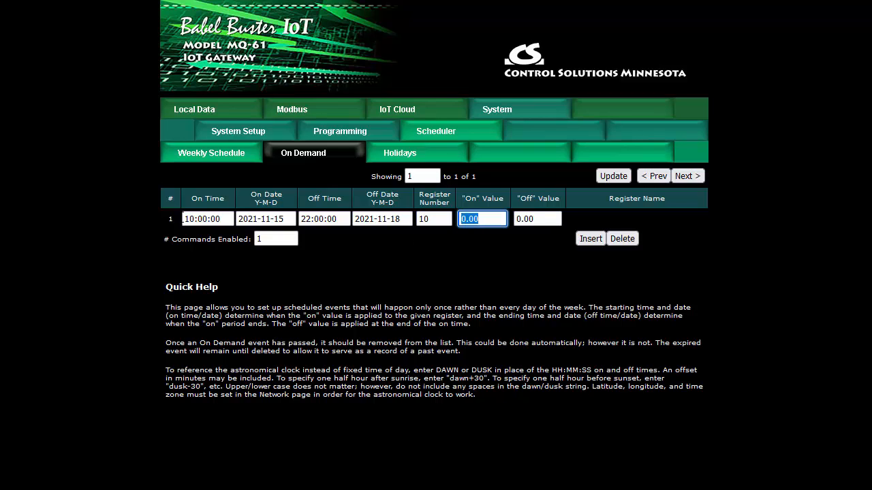
pyautogui.write('10')
pyautogui.press('Tab')
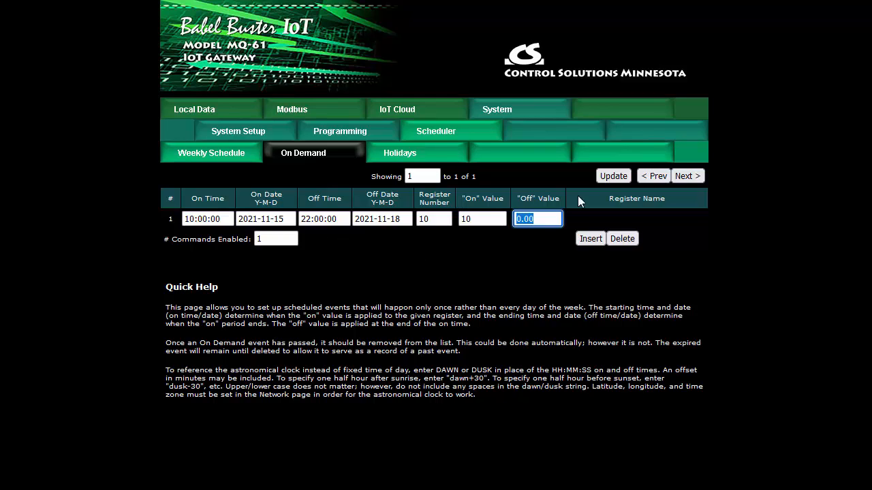
pyautogui.click(603, 179)
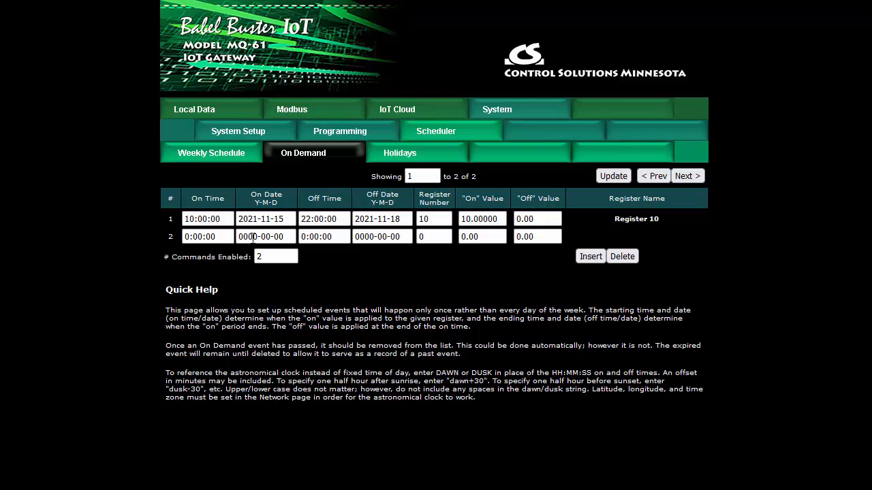
pyautogui.click(202, 154)
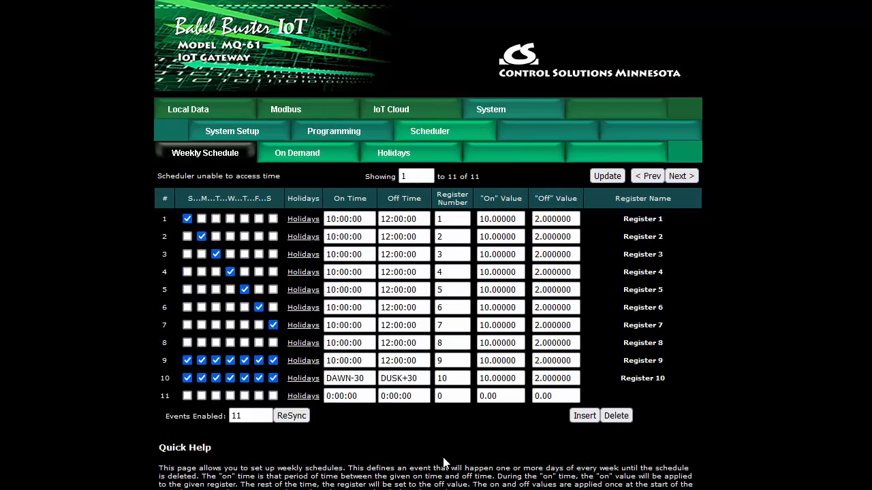